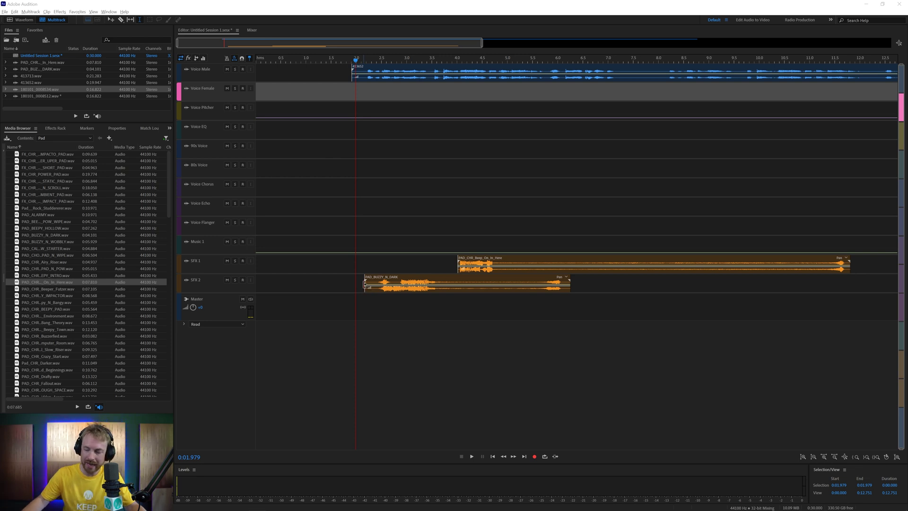
- Trim the start of the PAD_BUZZY_N_DARK clip on the SFX 2 track to about 2.4 s
drag(365, 284, 377, 284)
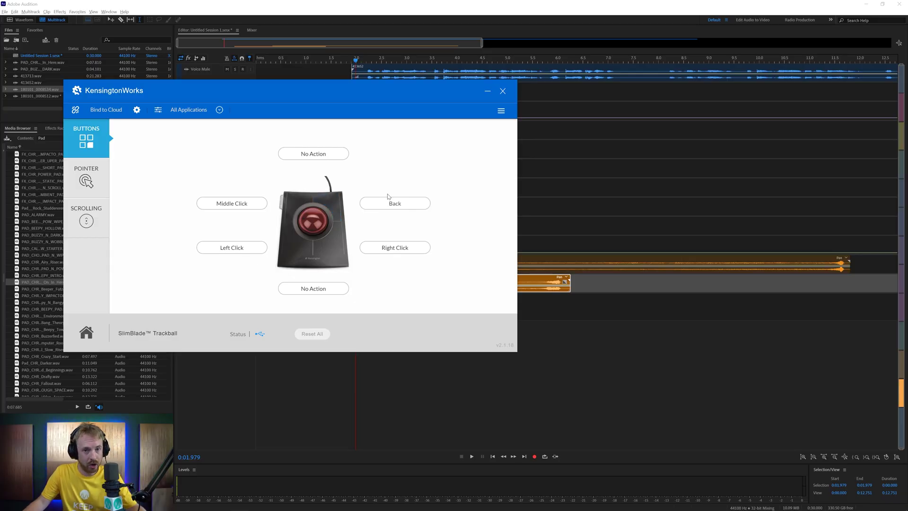
- In KensingtonWorks, assign the Backspace keyboard shortcut to the trackball button set to Back and save it
click(390, 202)
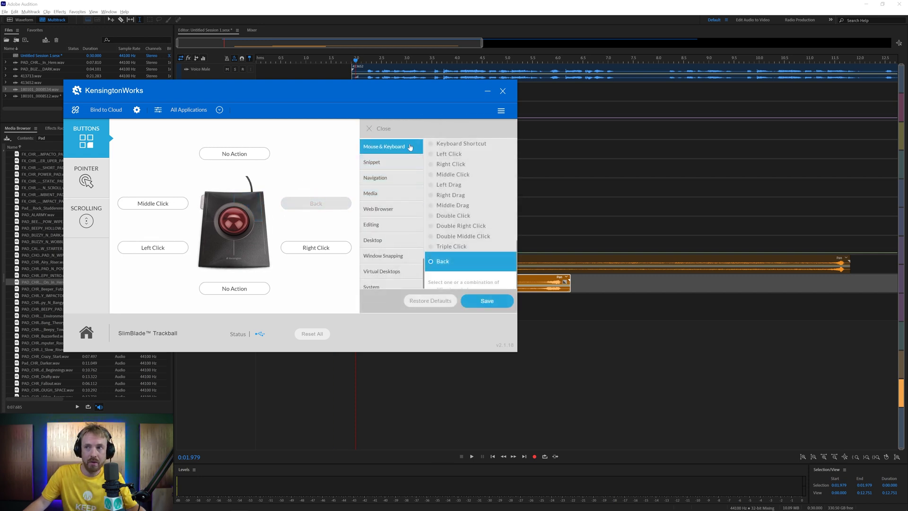
click(435, 145)
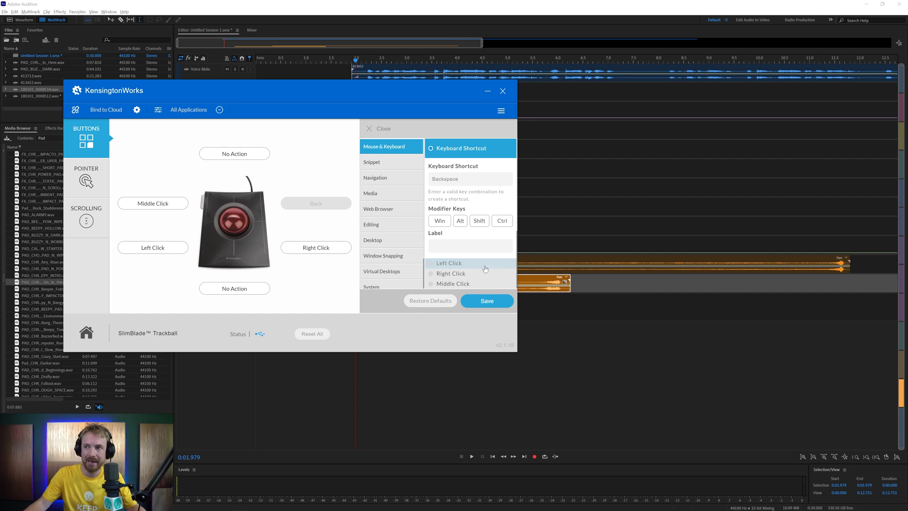
click(486, 300)
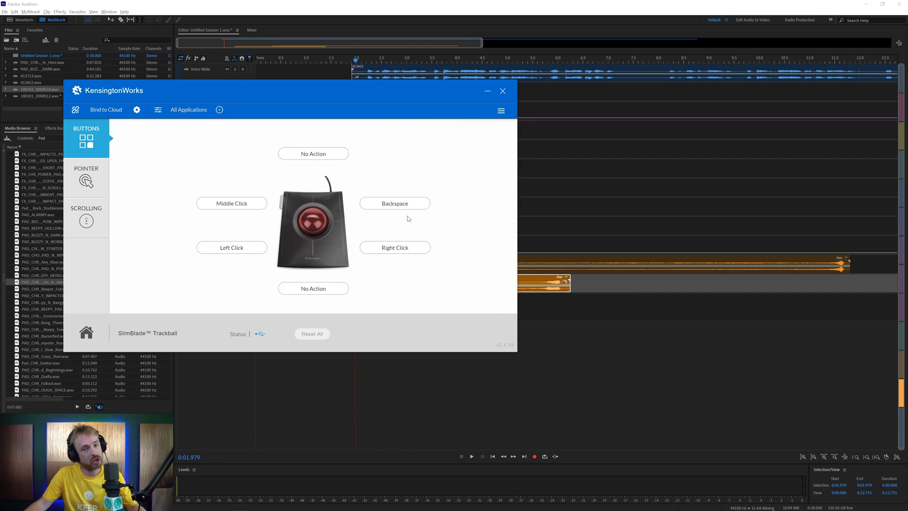
- Assign the Ctrl+C keyboard shortcut to the trackball's upper two-button action and save it
click(331, 154)
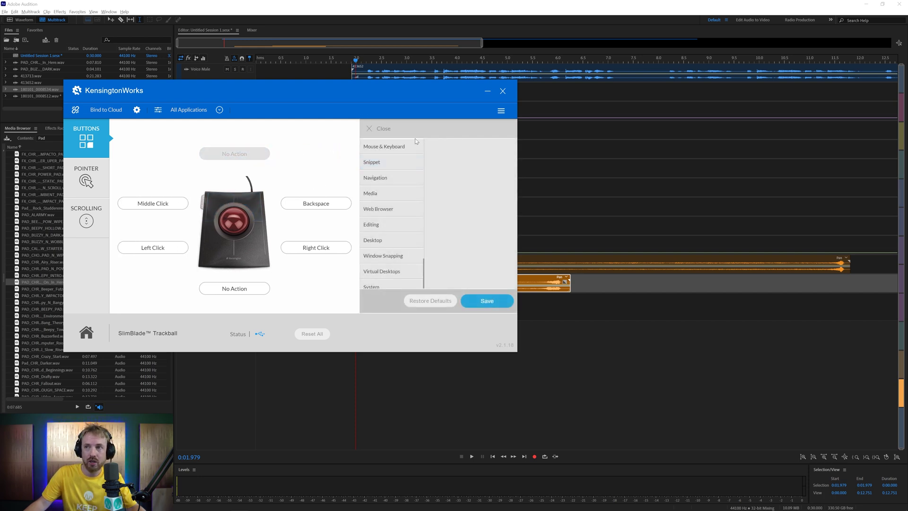
click(456, 144)
click(506, 221)
click(500, 220)
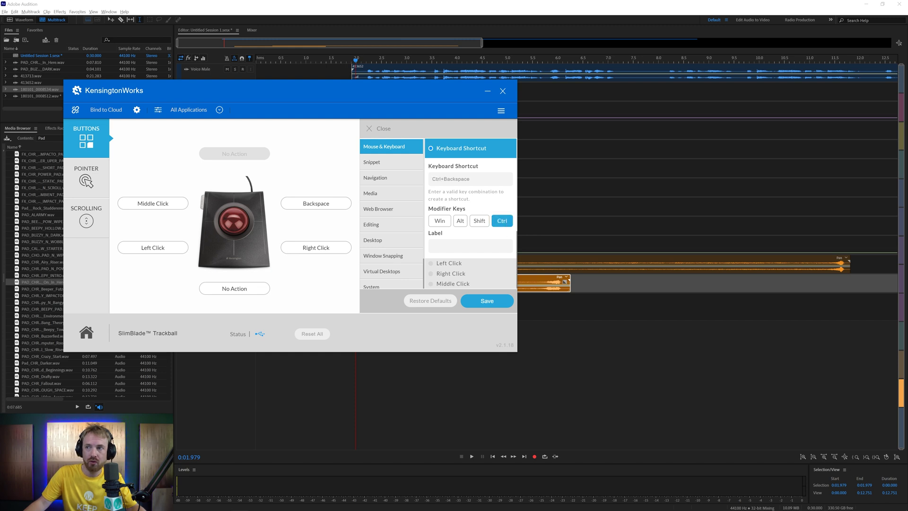
key(c)
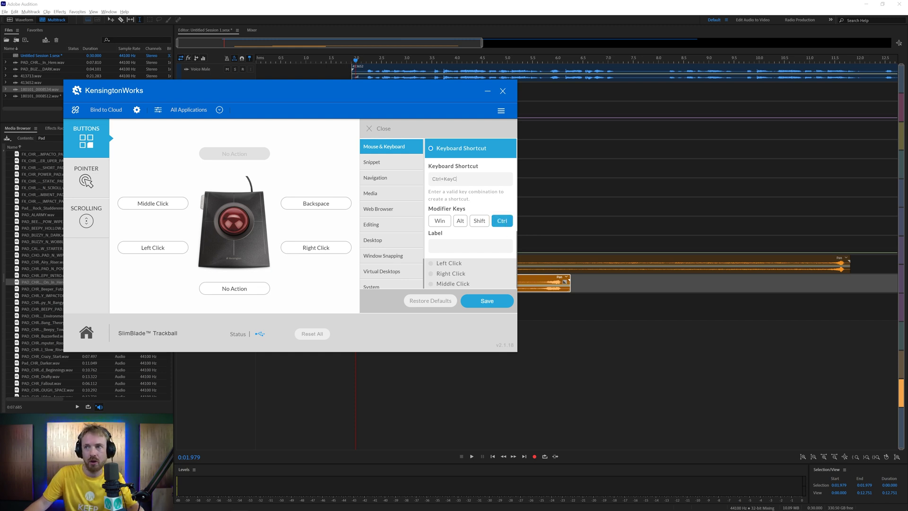
click(493, 296)
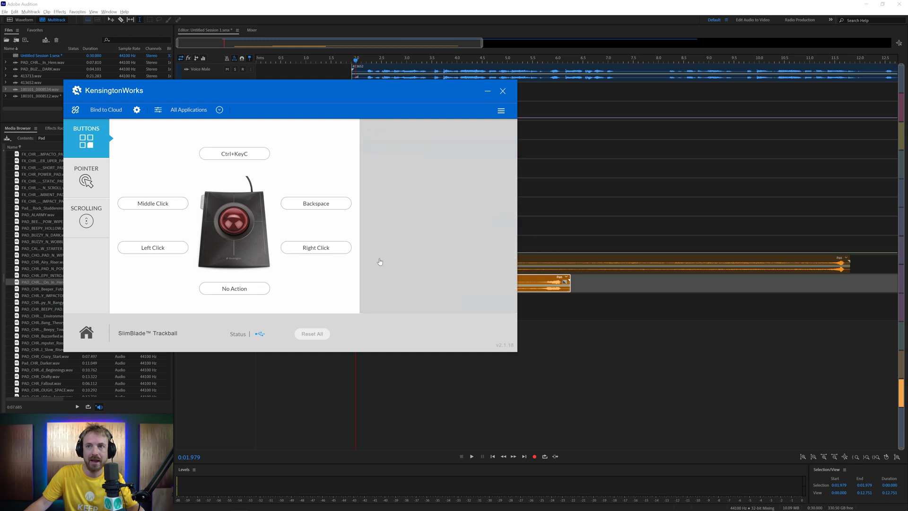
- Assign Ctrl+V to the trackball's Middle Click button and Ctrl+Z to its lower two-button action, saving each
click(237, 202)
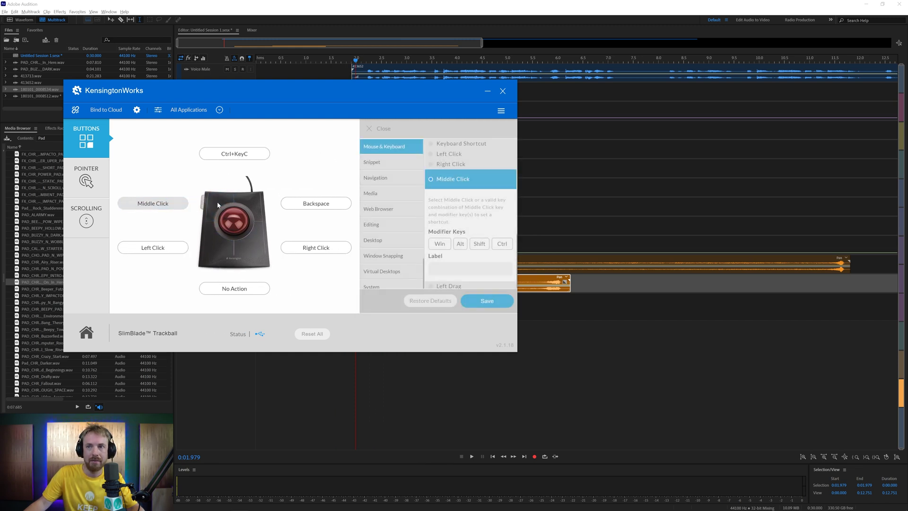
click(437, 143)
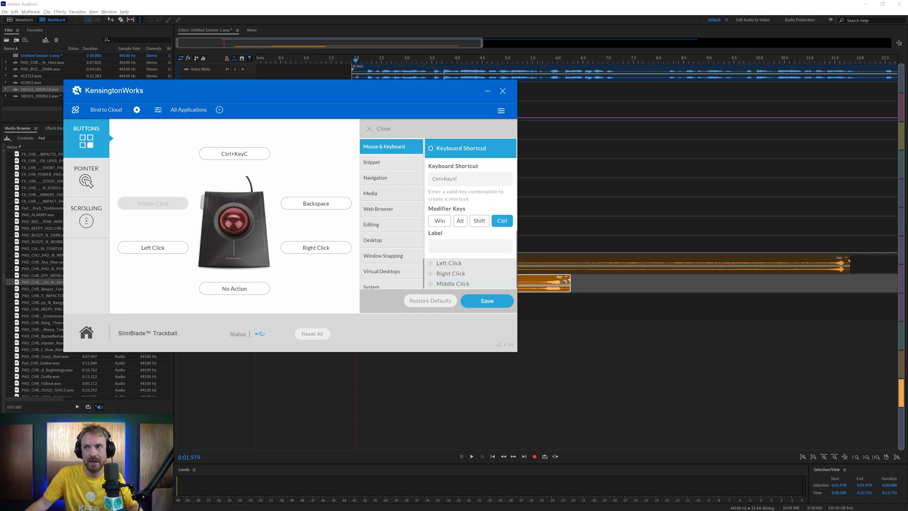
click(487, 300)
click(330, 288)
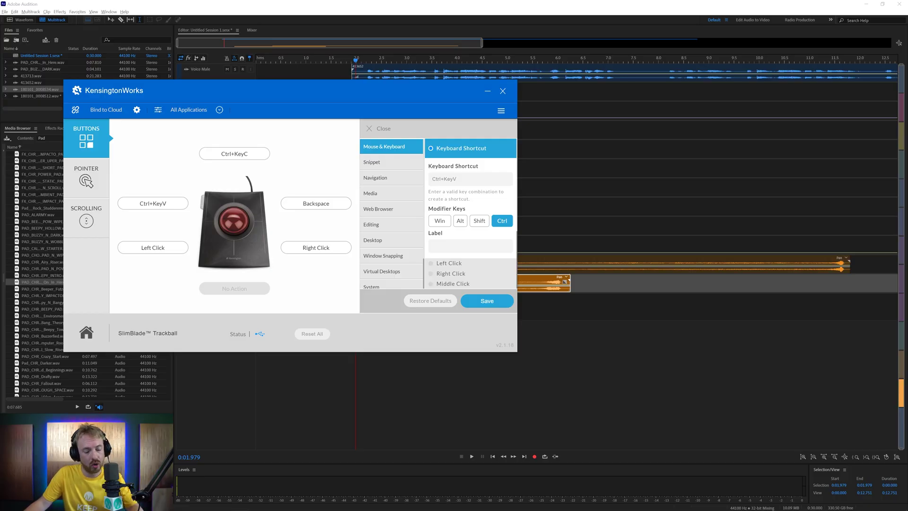
click(487, 300)
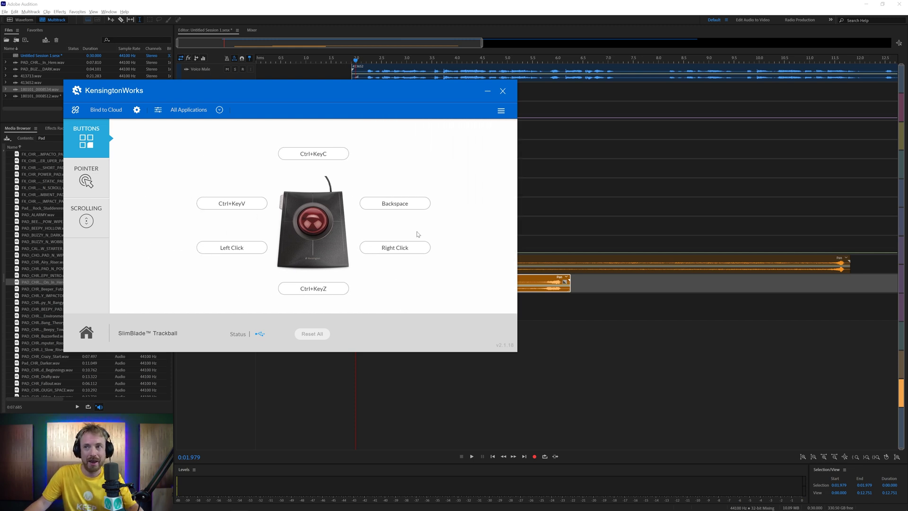
- Switch to Adobe Audition and delete the 7.362–8.179 s and 1.648–2.106 s ranges from the Voice Male clip
click(581, 170)
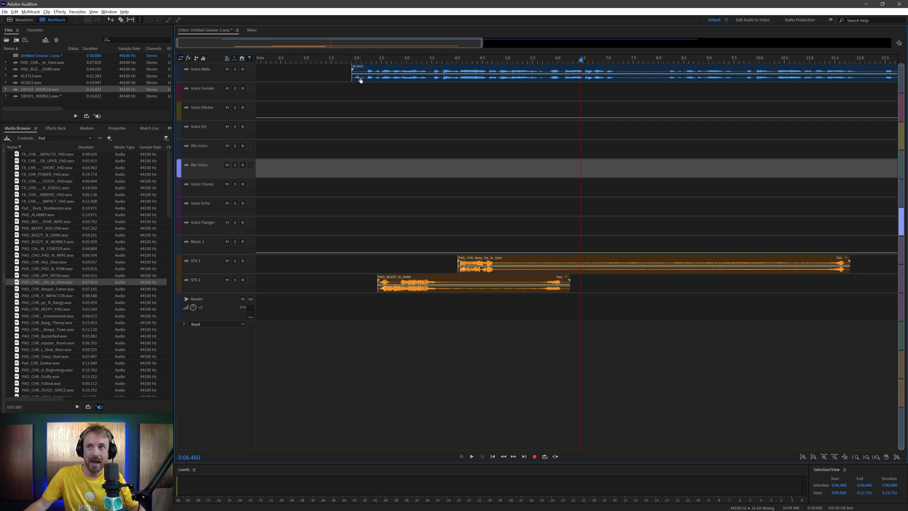
drag(627, 77, 666, 82)
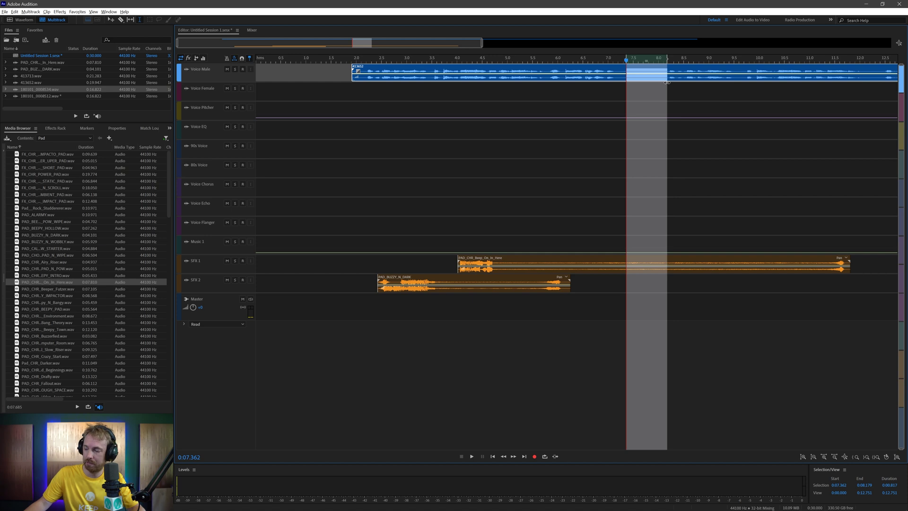
key(Delete)
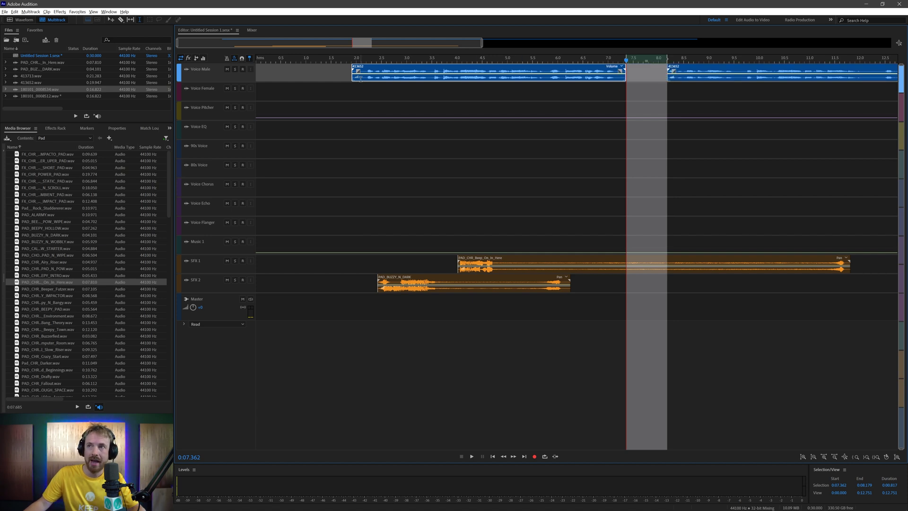
drag(362, 79, 339, 79)
key(Delete)
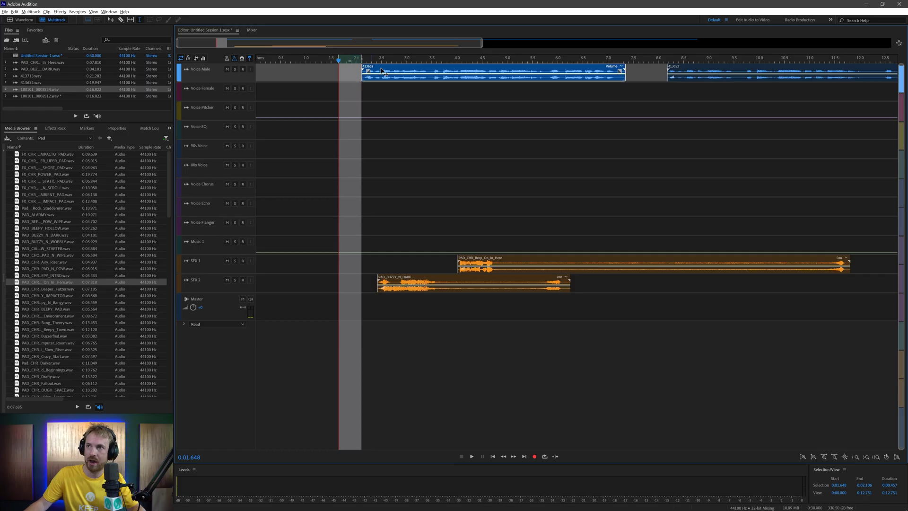
- Move the first Voice Male clip to Voice Chorus at about 3.3 s, and shift the SFX 2 and SFX 1 clips to about 2.2 s and 4.4 s
drag(391, 76, 449, 192)
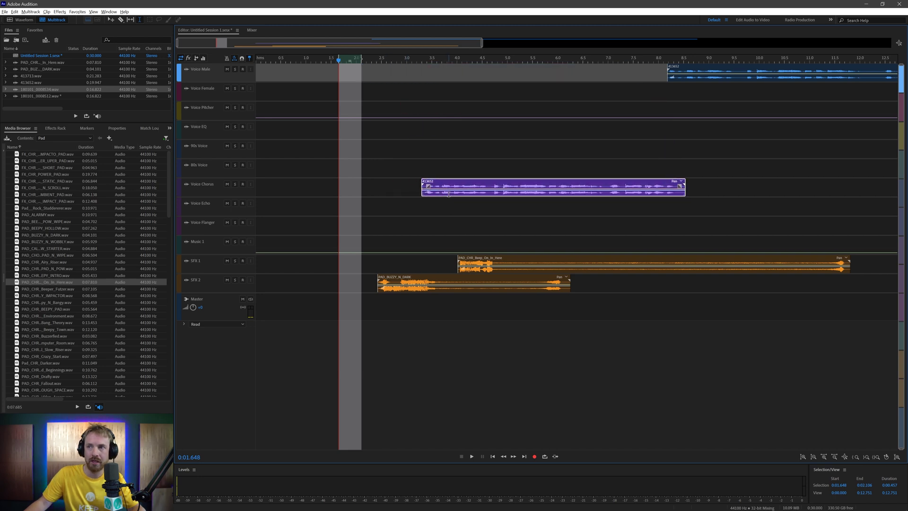
drag(427, 280, 417, 280)
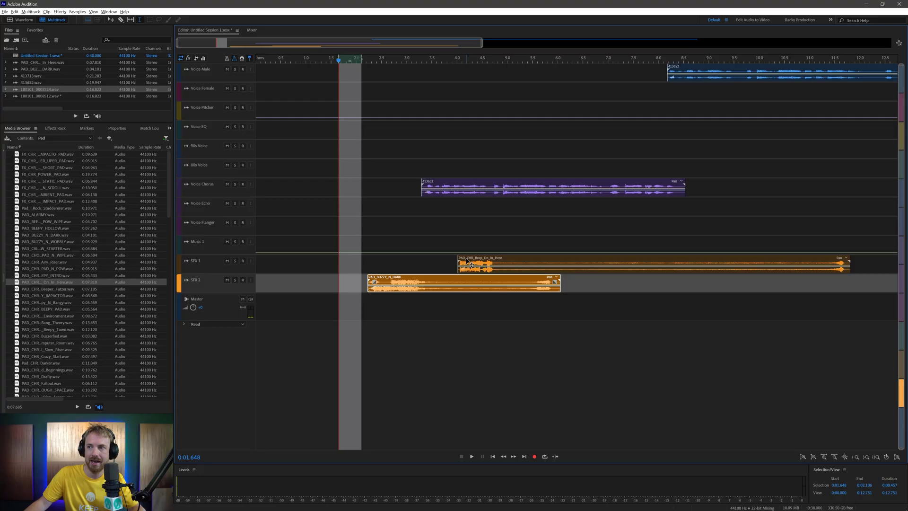
drag(468, 260, 488, 260)
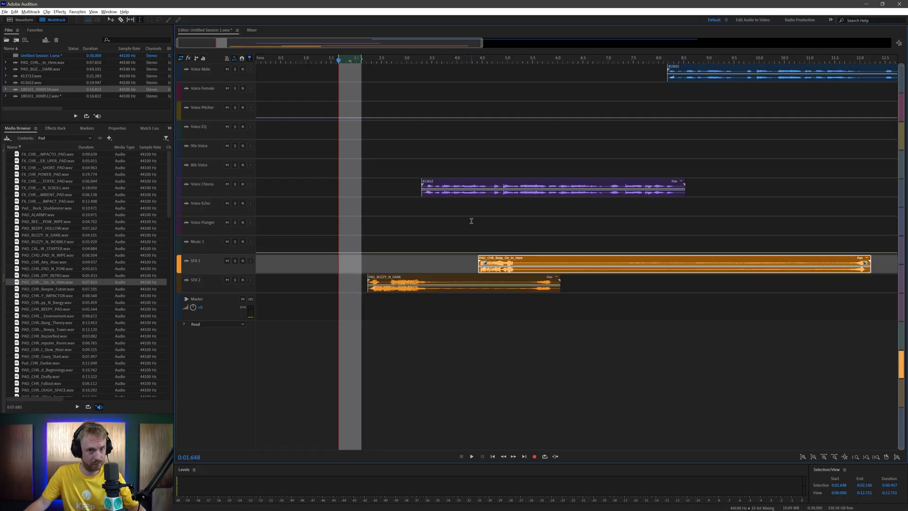
click(428, 191)
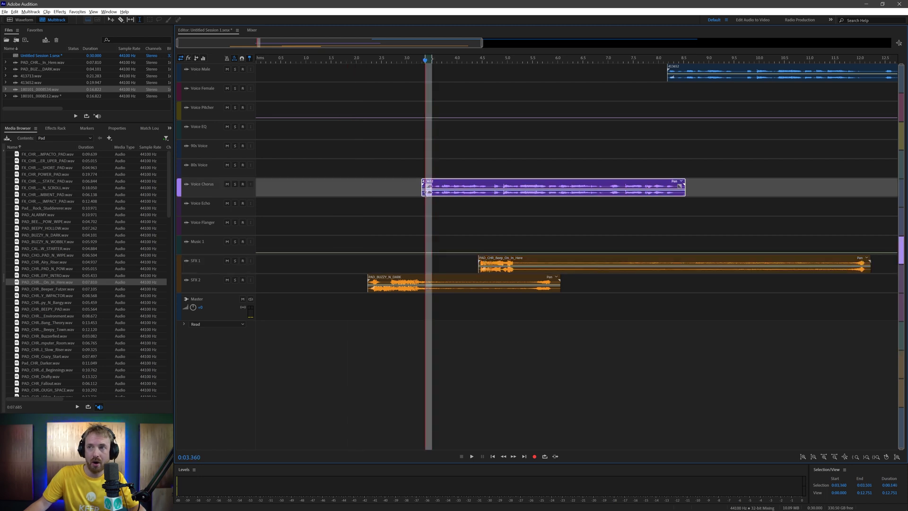
click(418, 204)
click(410, 205)
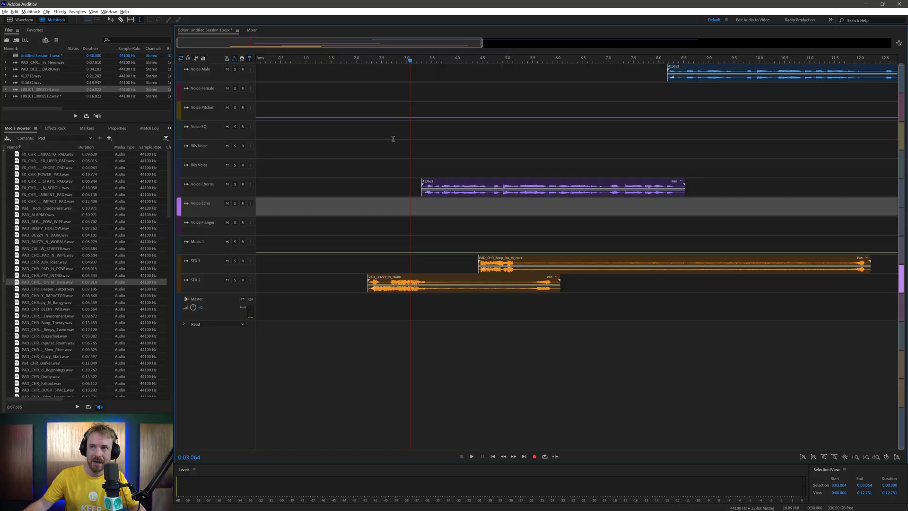
- Place the playhead at 3.219 s and zoom the timeline in closely on the start of the Voice Chorus clip
click(418, 170)
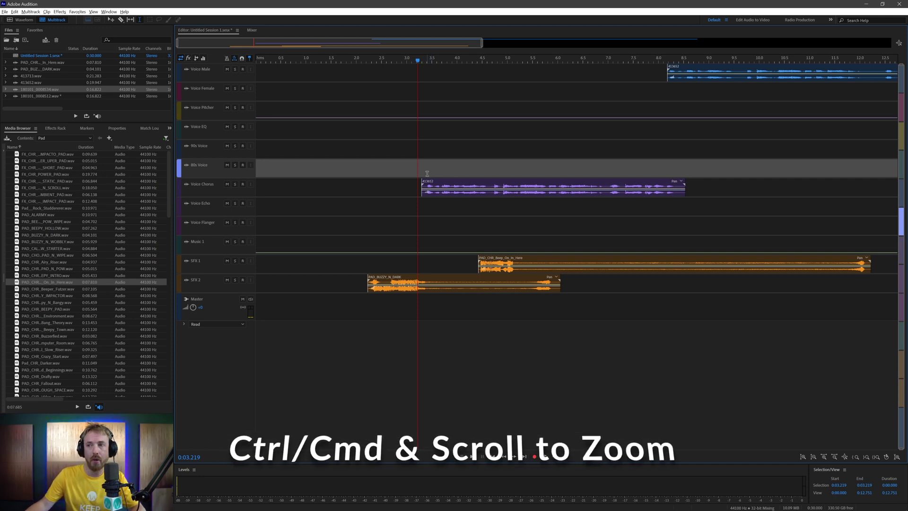
scroll(429, 176, down, 3)
scroll(428, 176, up, 2)
scroll(426, 173, down, 1)
scroll(424, 171, up, 4)
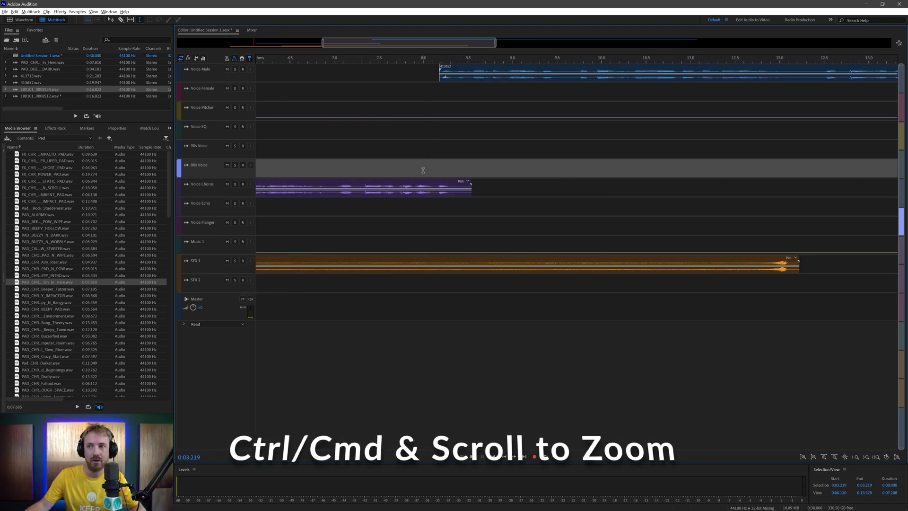
scroll(424, 171, up, 6)
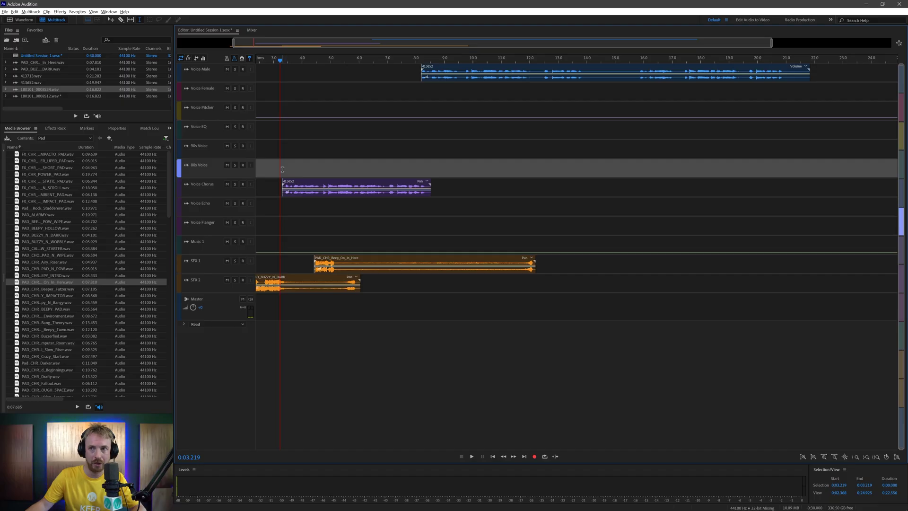
scroll(283, 169, up, 10)
scroll(283, 169, up, 5)
scroll(295, 174, up, 1)
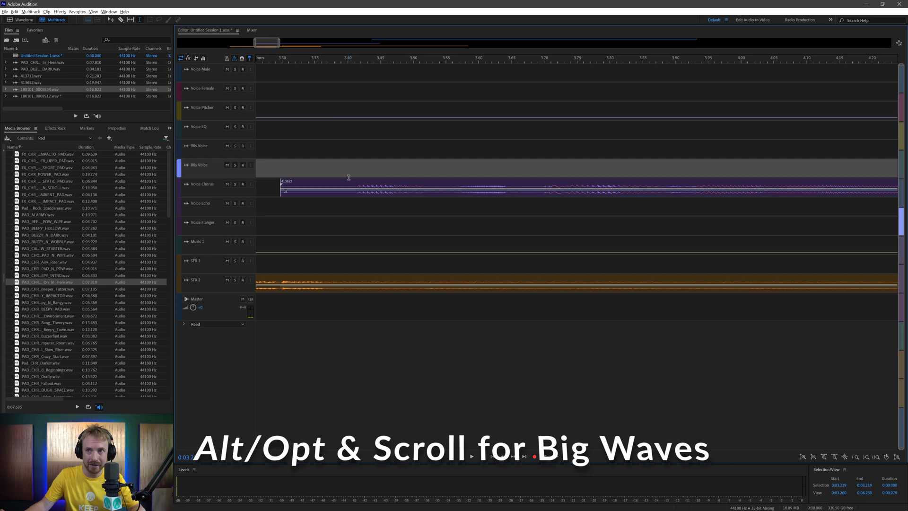
- Increase the height of all tracks until their input, output and automation mode controls show
scroll(349, 177, down, 2)
scroll(348, 177, up, 4)
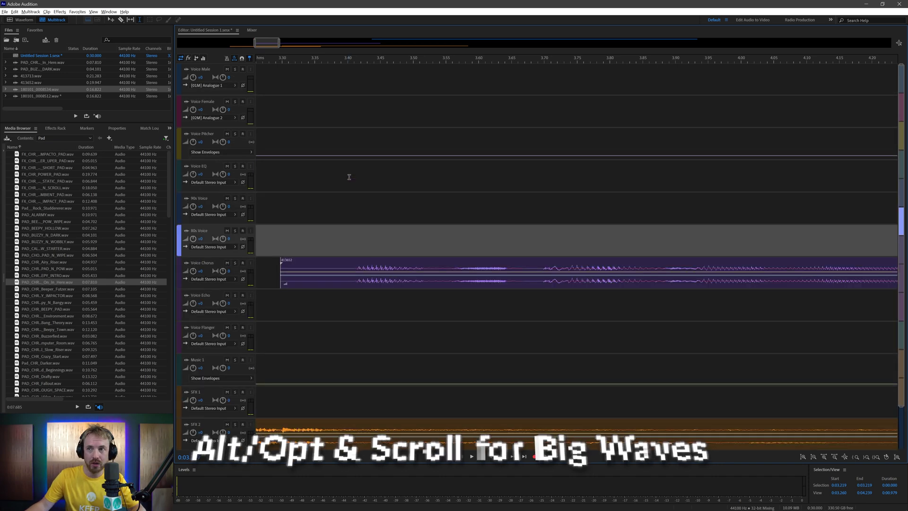
scroll(349, 177, down, 4)
scroll(348, 178, up, 4)
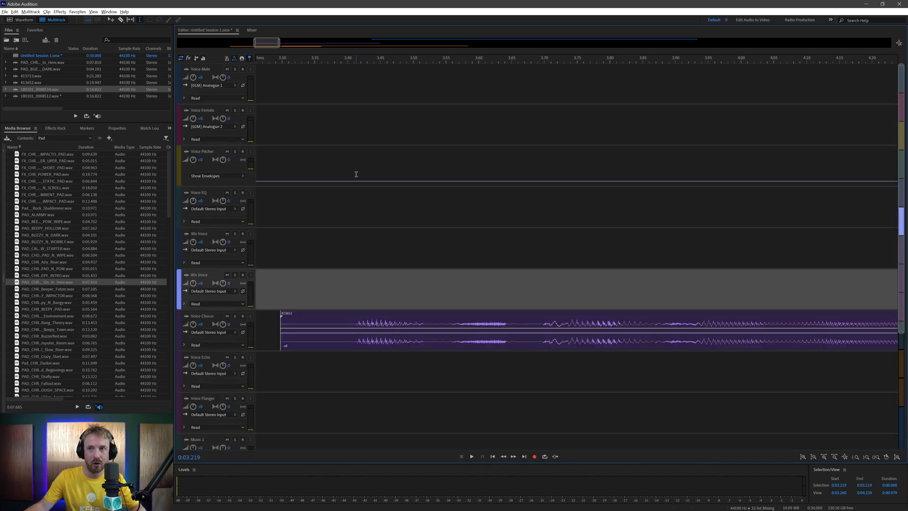
scroll(352, 173, up, 2)
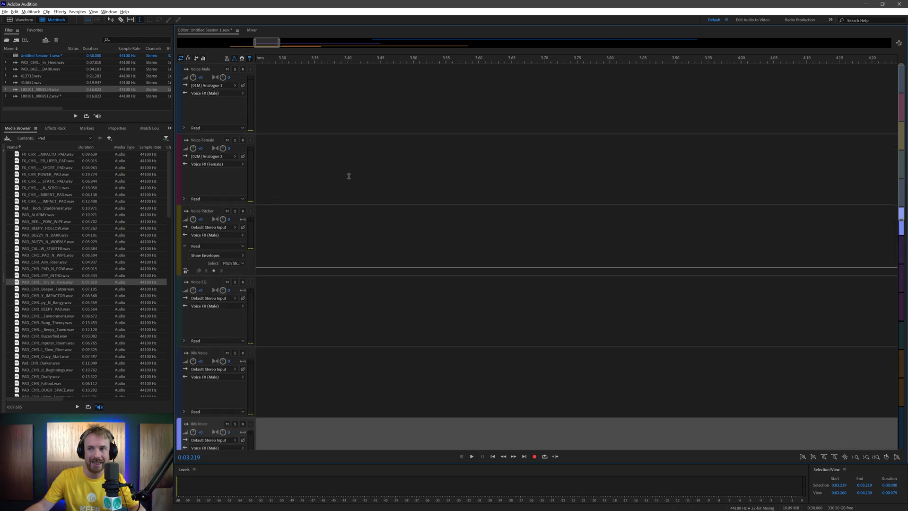
scroll(350, 173, down, 2)
key(alt)
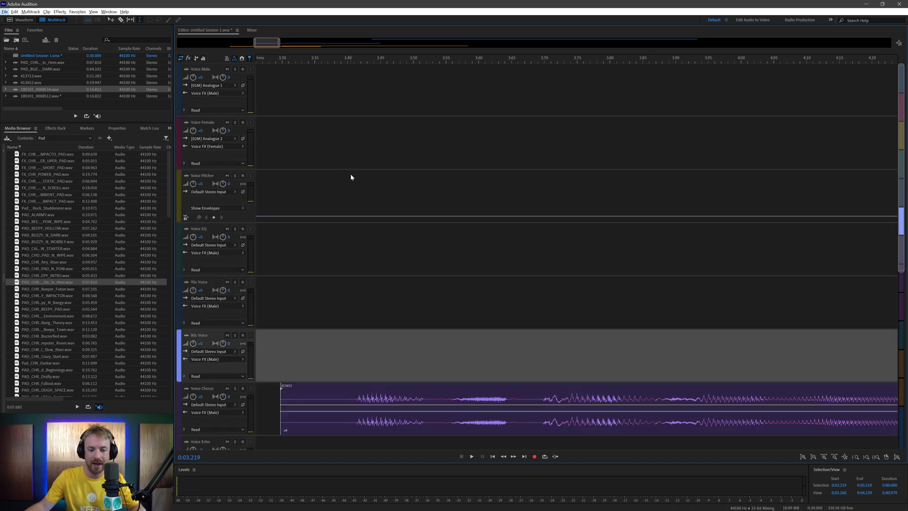
- Place the playhead at 3.440 s and trim the silent start of the Voice Chorus clip to about 3.41 s
click(374, 170)
scroll(374, 168, down, 5)
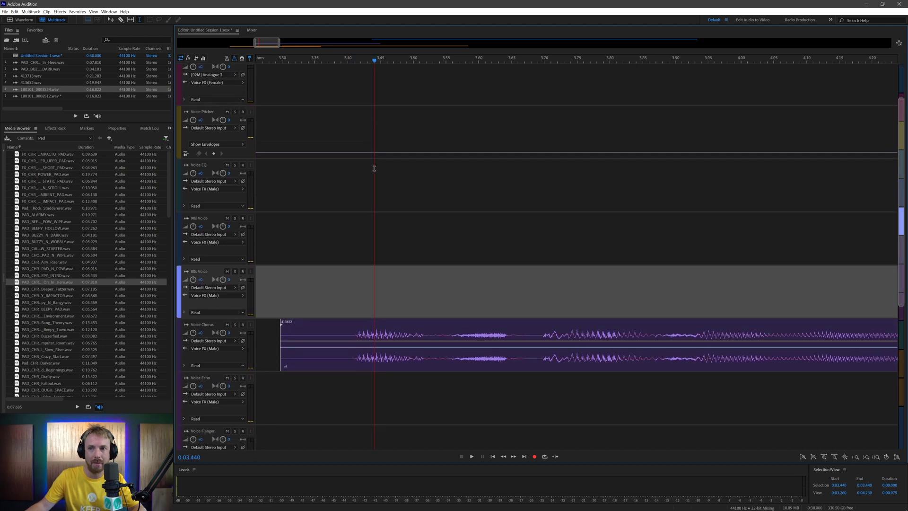
scroll(380, 180, down, 1)
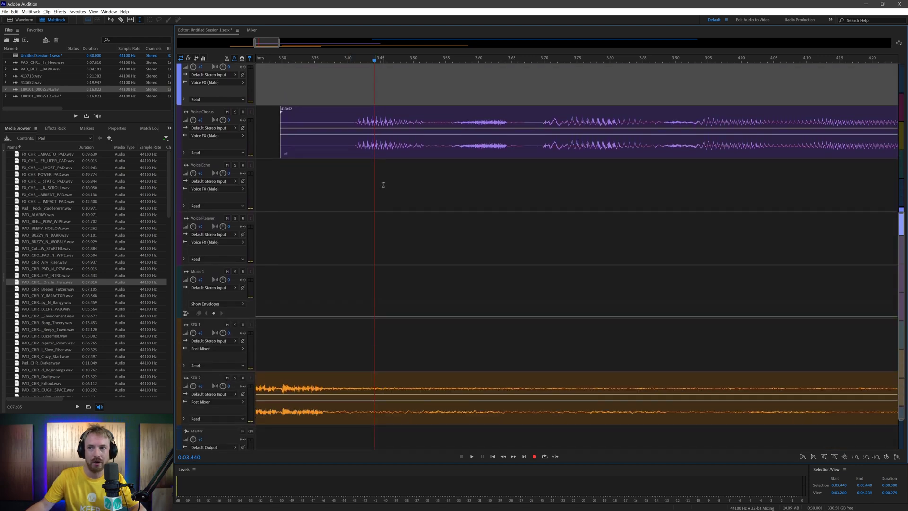
scroll(383, 189, up, 2)
scroll(404, 205, down, 2)
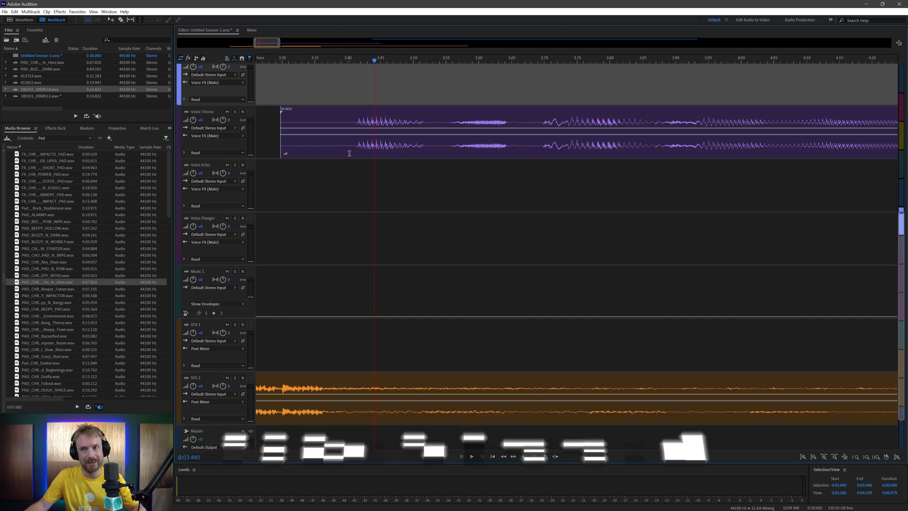
scroll(355, 148, left, 5)
scroll(357, 140, left, 4)
scroll(381, 140, left, 2)
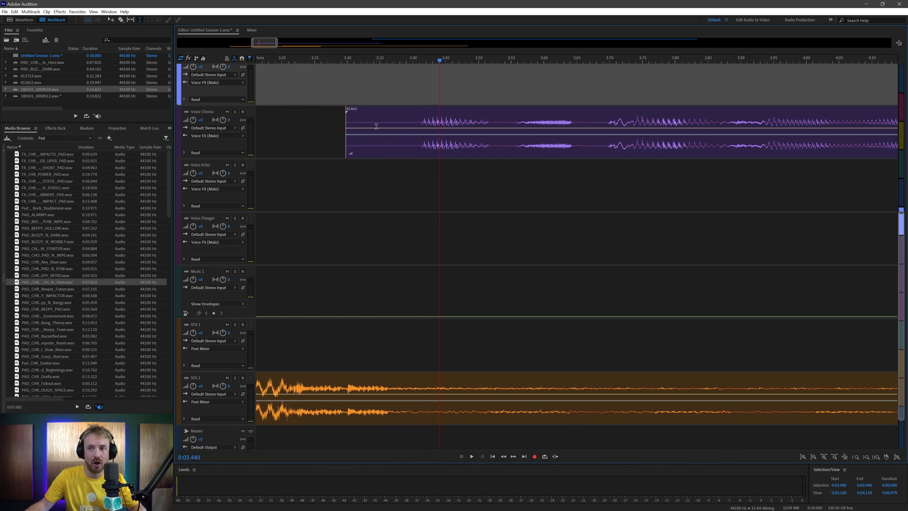
click(353, 140)
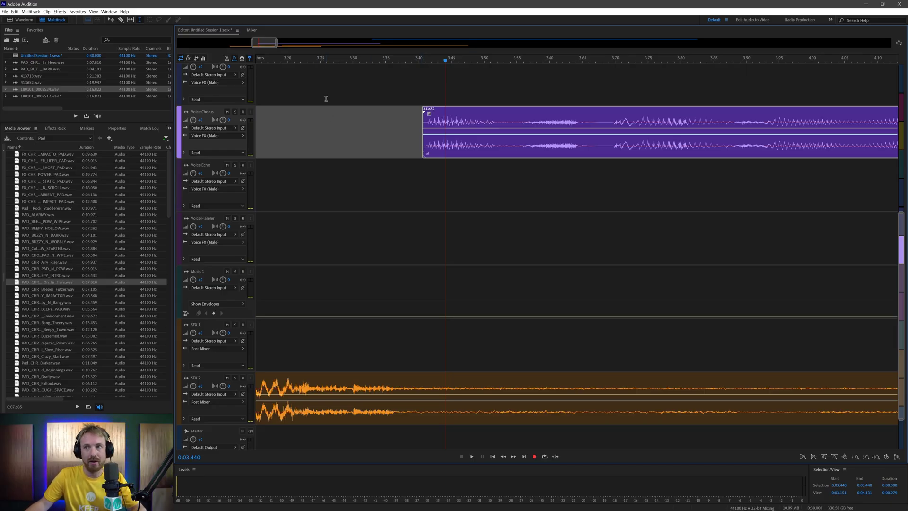
scroll(326, 98, up, 5)
scroll(322, 92, down, 5)
scroll(317, 93, down, 2)
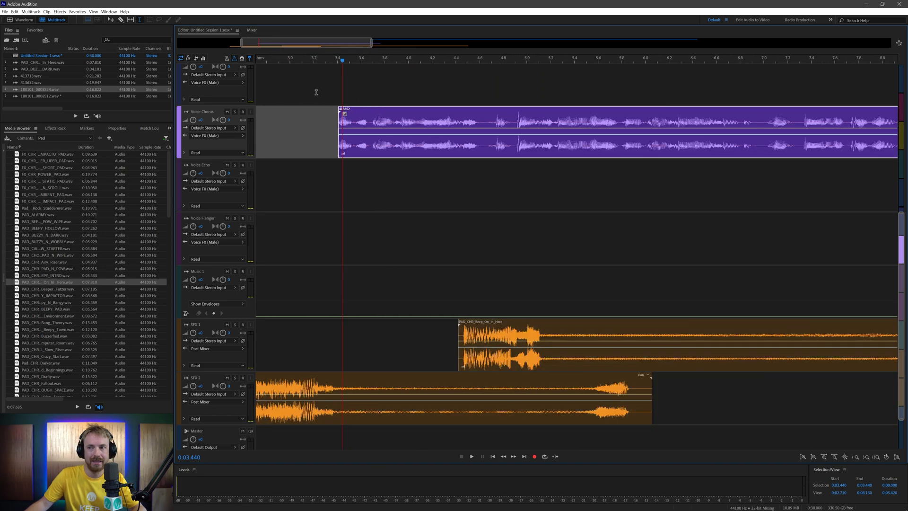
- Play the multitrack session from 2.291 s to hear the lead-in to the Voice Chorus clip
key(j)
key(k)
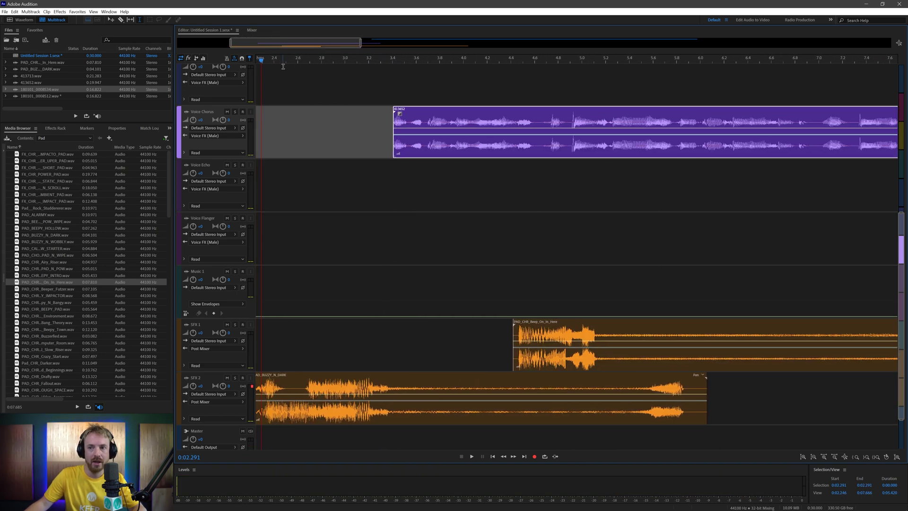
key(space)
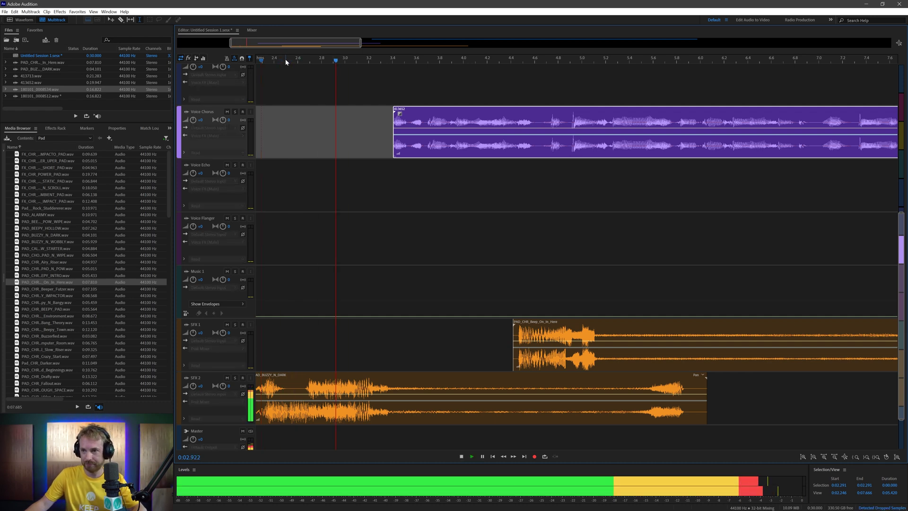
key(space)
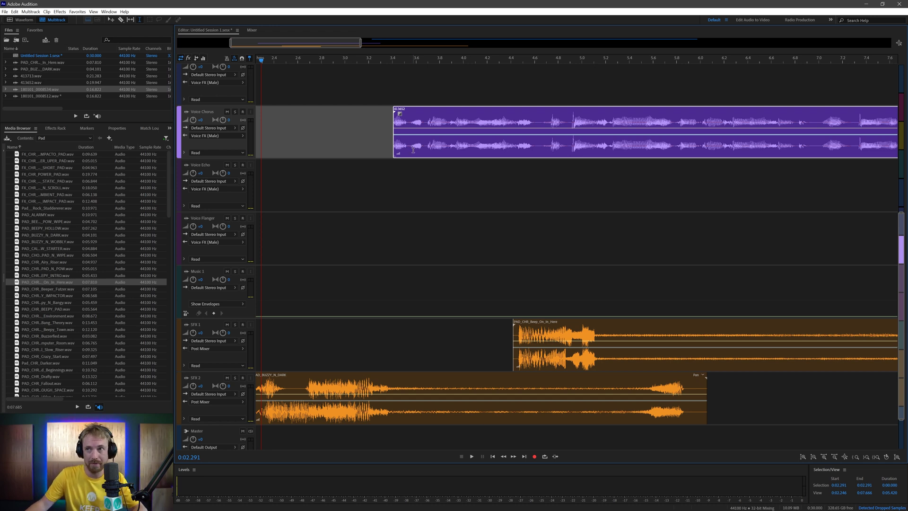
- Preview the Voice Chorus clip's 3.390–3.525 s range and stack copies of it as a stutter on the track above Voice EQ, starting at 2.914 s
drag(407, 147, 391, 141)
key(space)
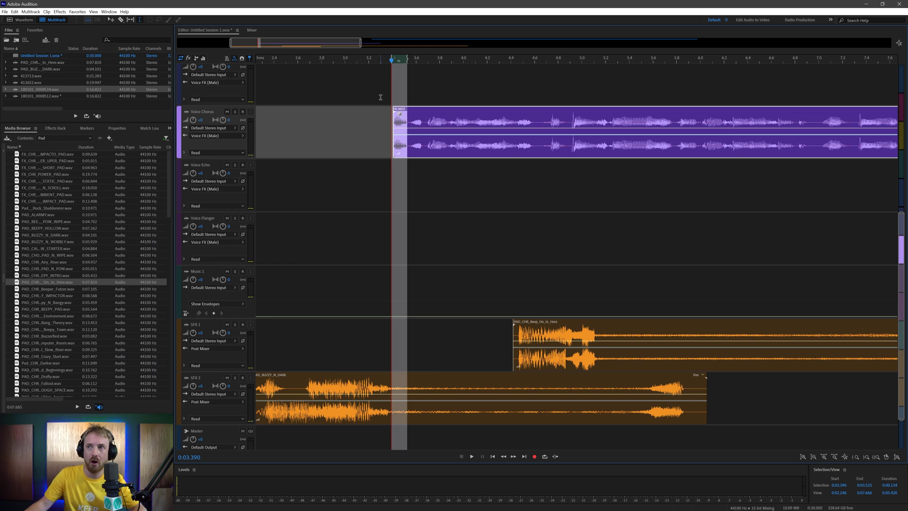
scroll(377, 103, up, 5)
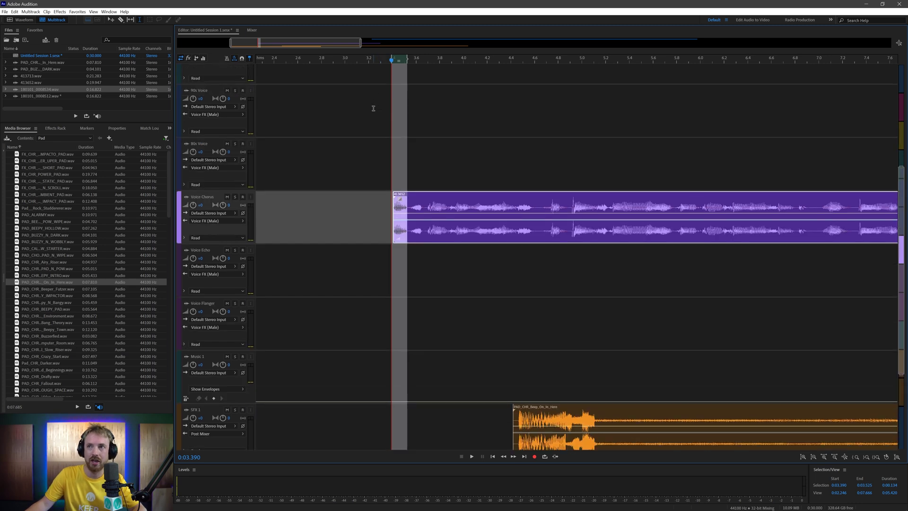
click(381, 71)
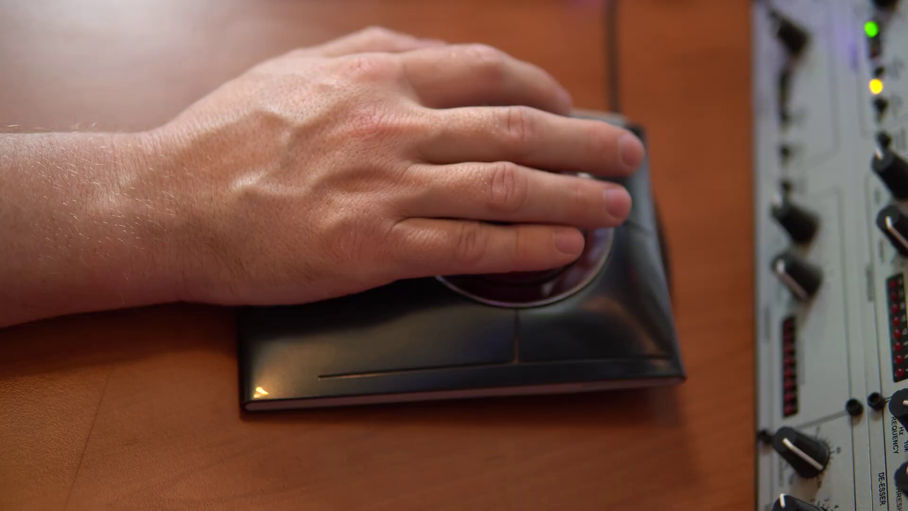
click(354, 70)
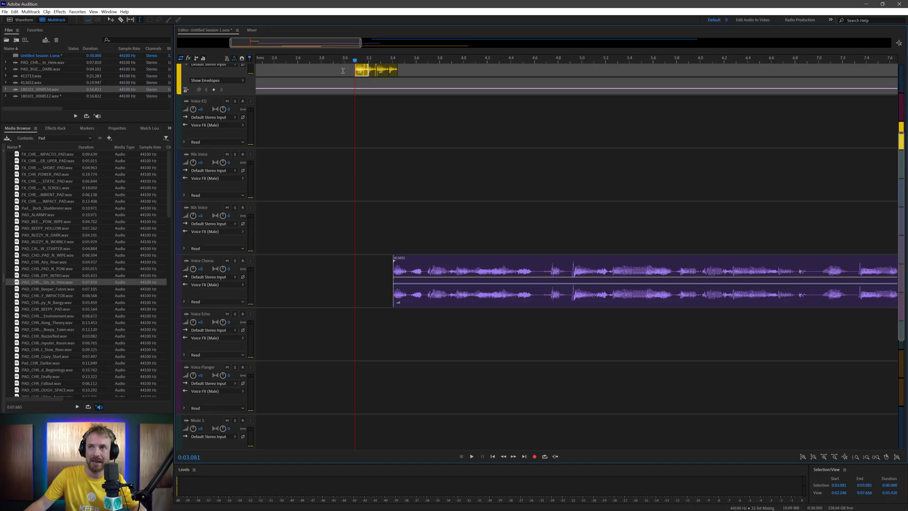
drag(354, 71, 335, 69)
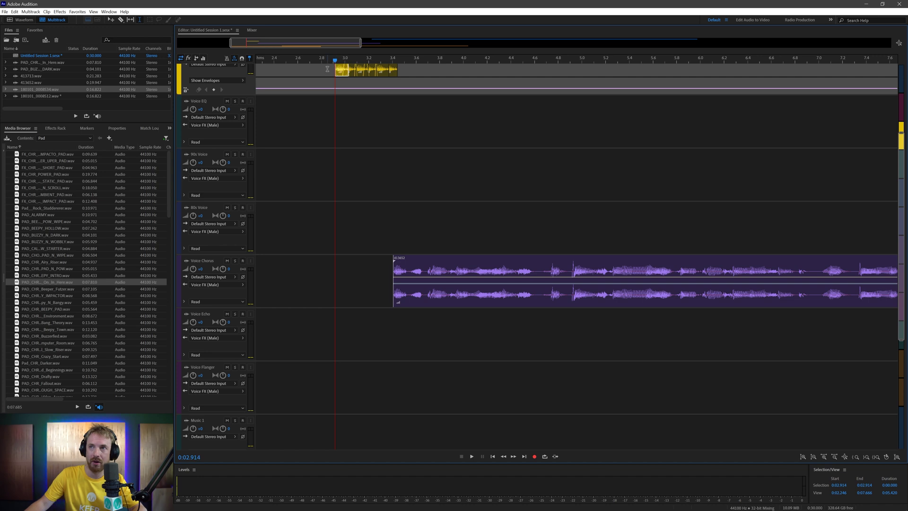
- Preview the stutter and shape its track envelope to rise from about 2.87 s to a peak near 2.90 s and fall until about 3.48 s
key(space)
key(space)
click(402, 88)
click(329, 89)
drag(333, 88, 333, 79)
- Play the session from 2.809 s to hear the stutter with its envelope leading into the Voice Chorus clip
click(322, 71)
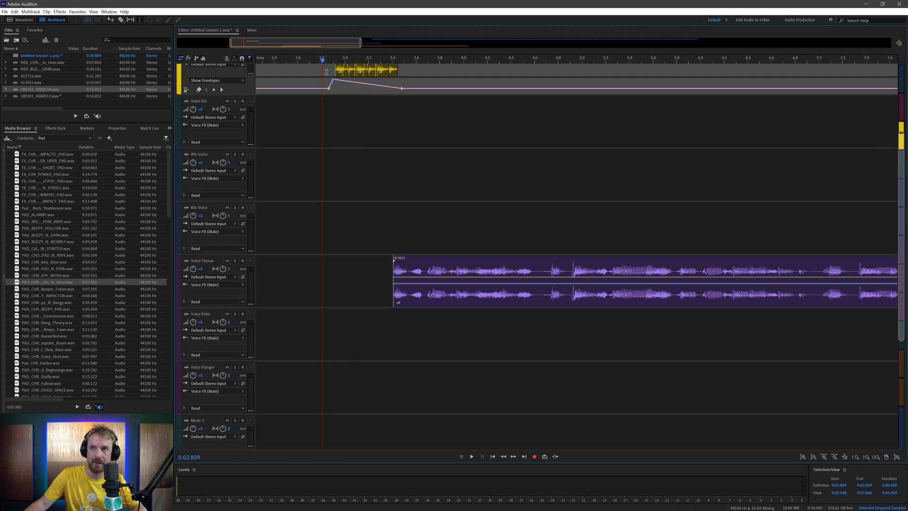
key(space)
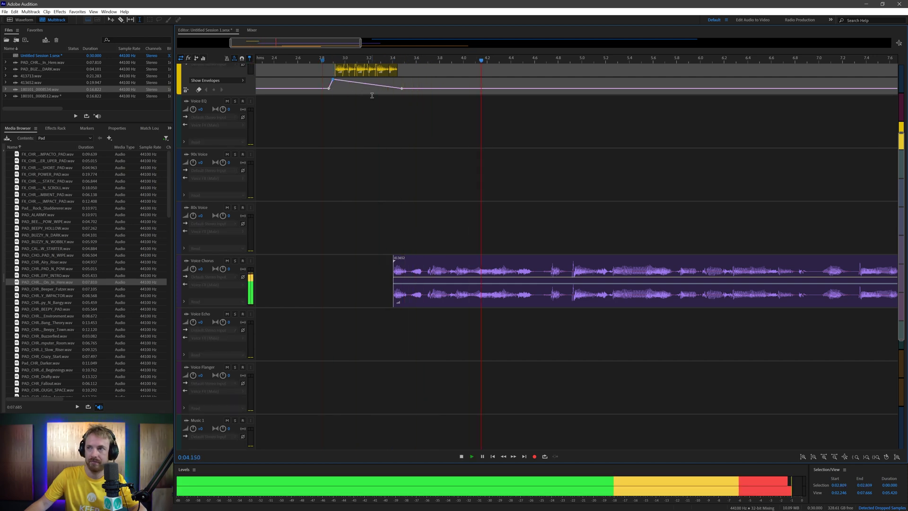
key(space)
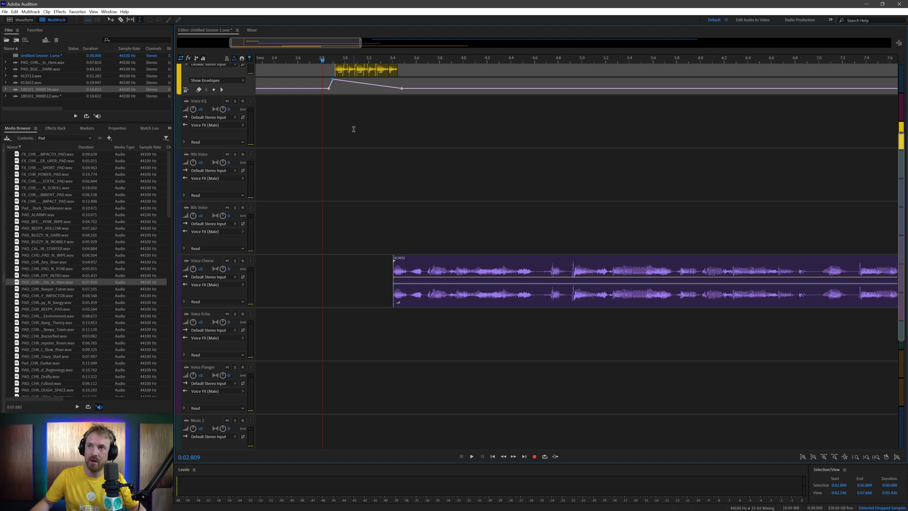
- Undo the last envelope edit on the stutter track
key(ctrl+z)
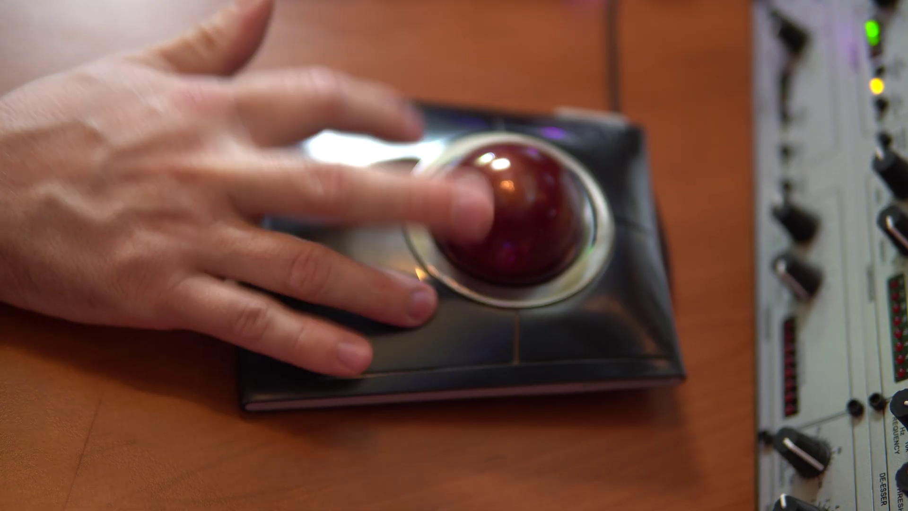